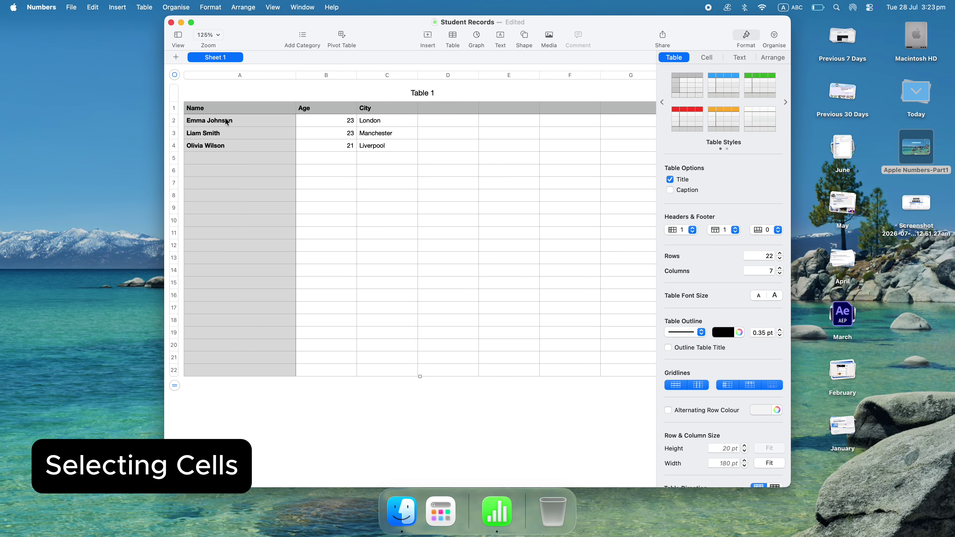
- Select the range A2:C4, and select the separate cells A2, B3, B4 and C4 together
click(221, 120)
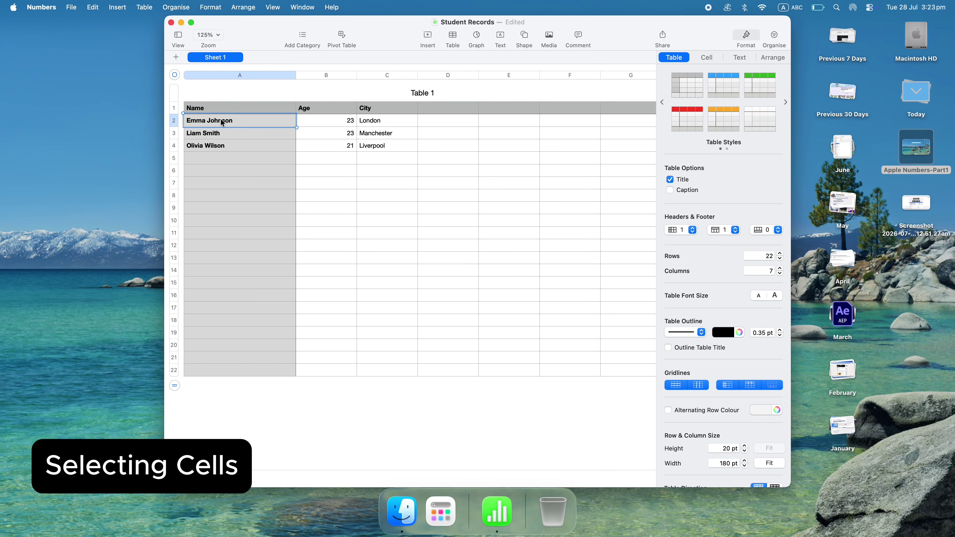
drag(295, 124, 381, 149)
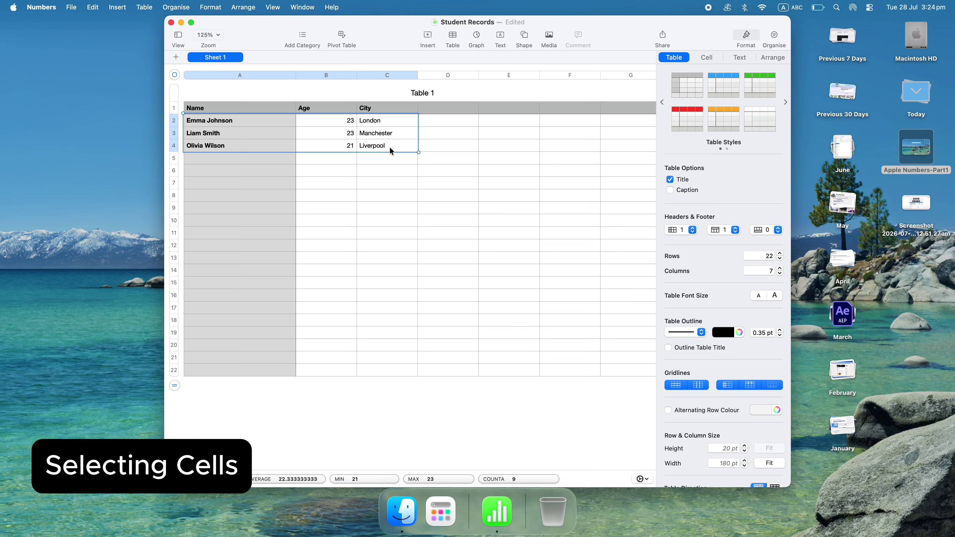
super+click(283, 120)
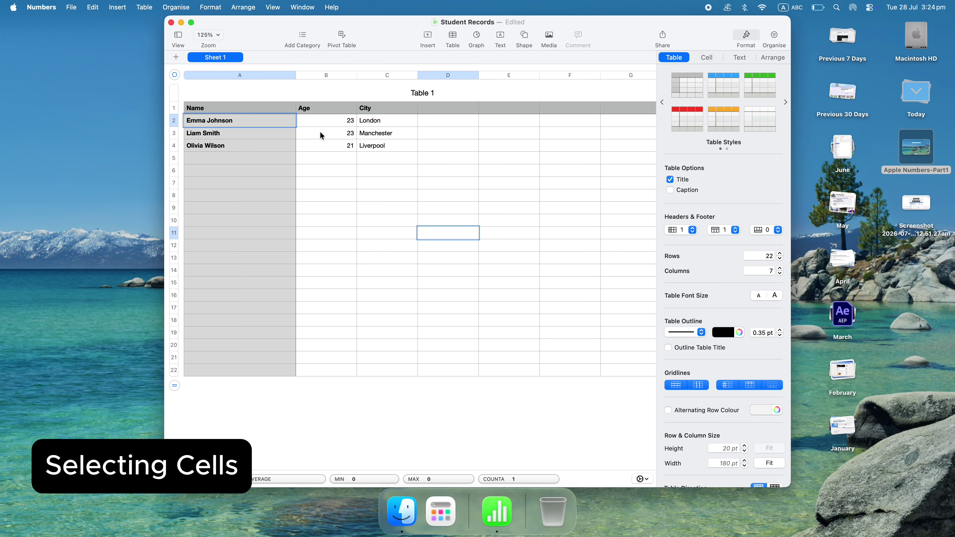
super+click(320, 133)
super+click(361, 149)
super+click(339, 148)
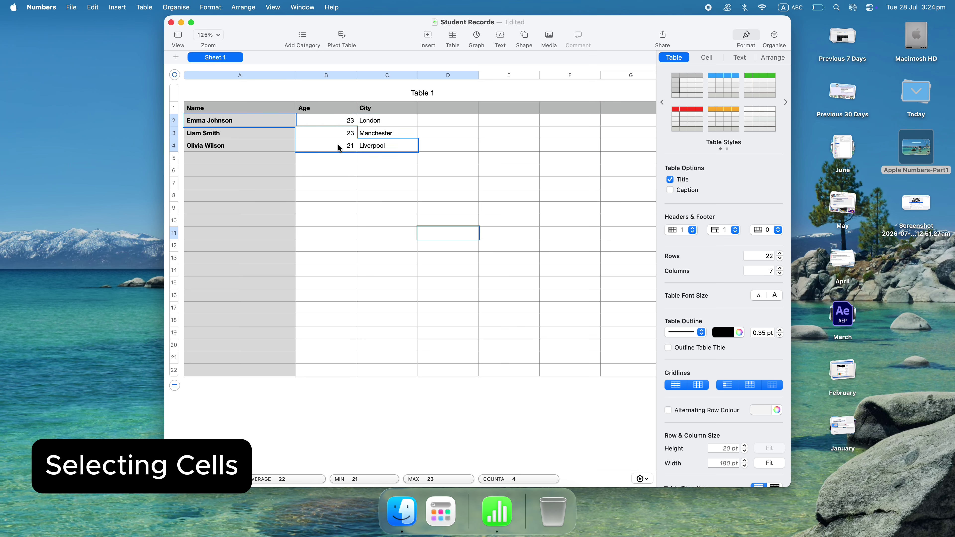
- Widen column A to 215 pt and increase the heights of rows 2 and 3
click(265, 147)
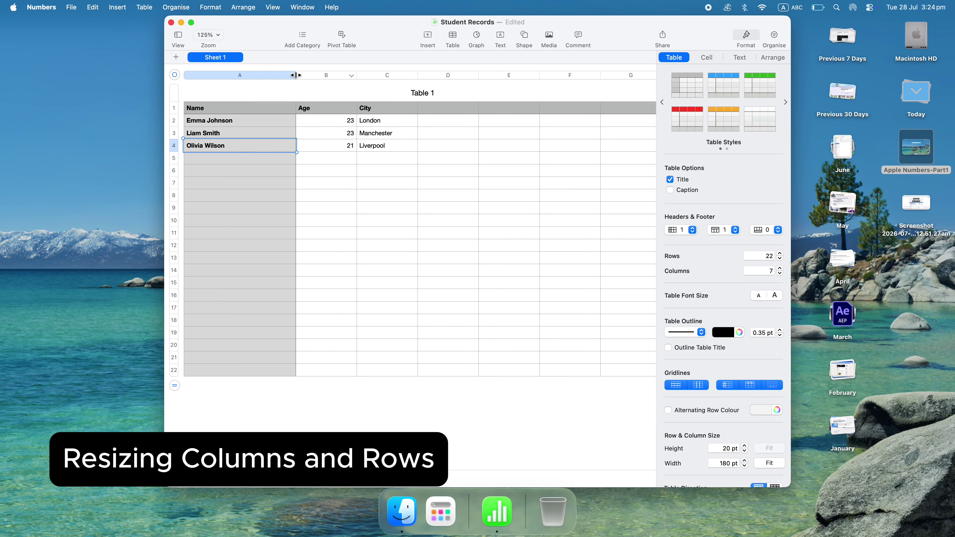
drag(296, 75, 318, 75)
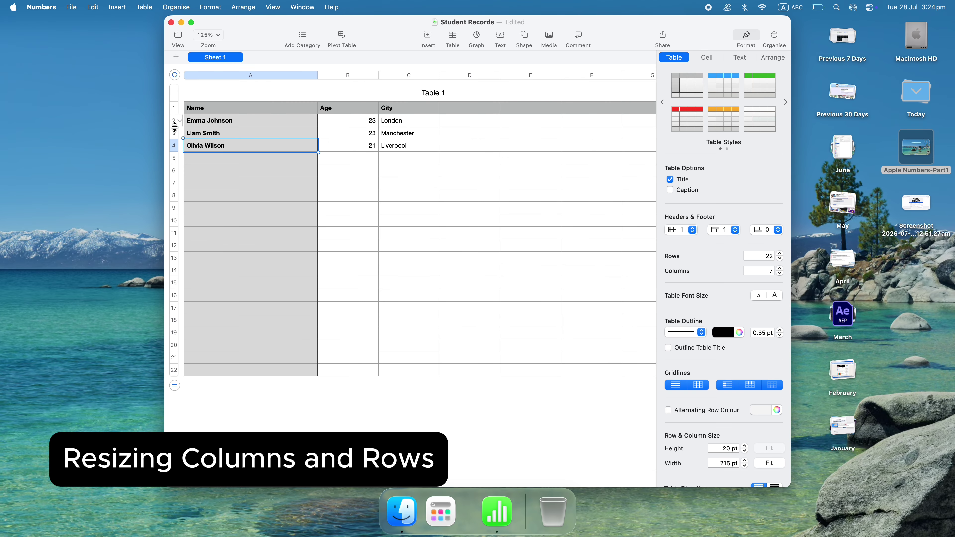
drag(175, 126, 178, 203)
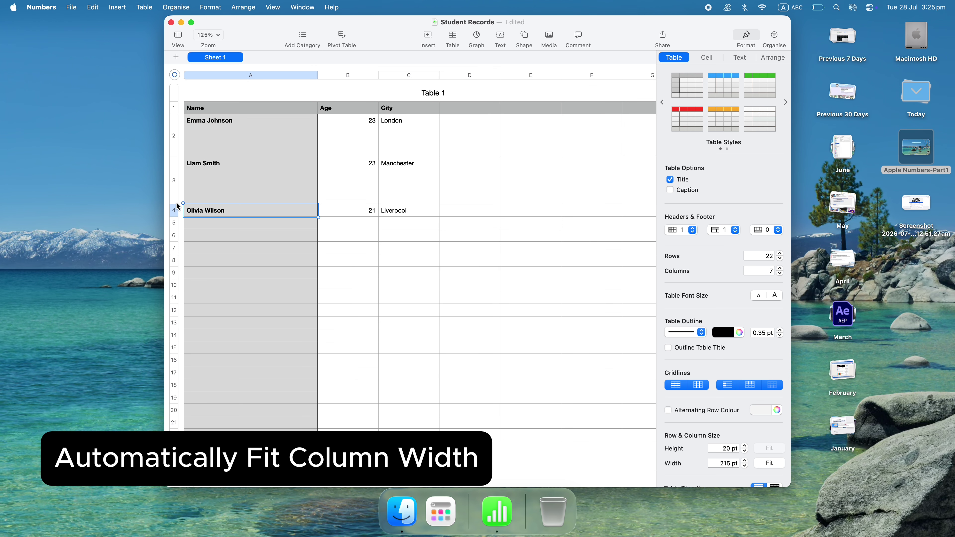
- Fit the width of column A and the heights of rows 2 and 3 to their content
double_click(315, 74)
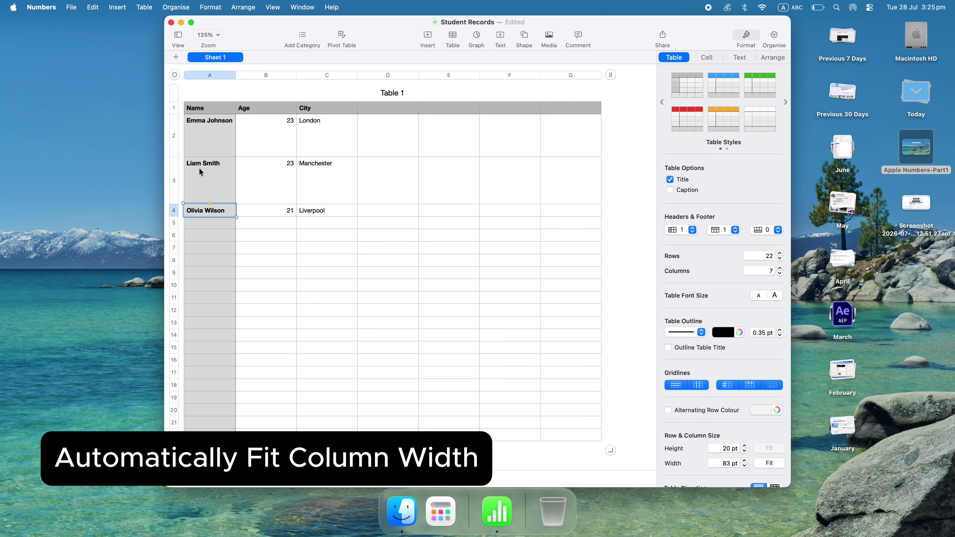
double_click(174, 156)
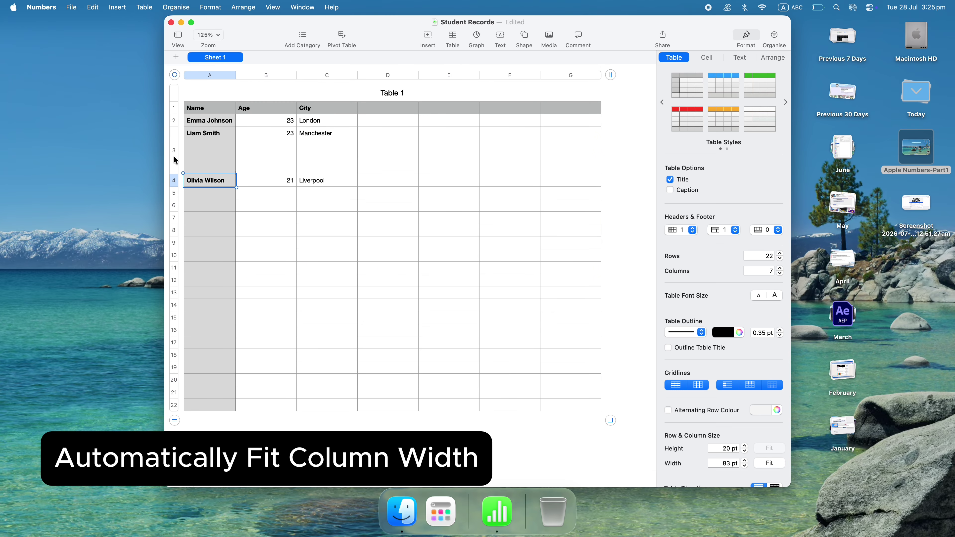
double_click(174, 173)
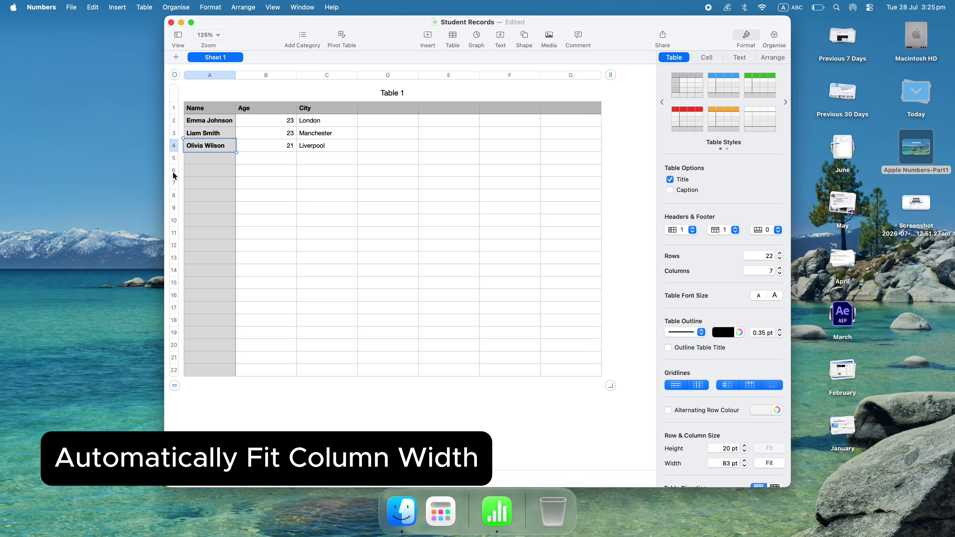
- Add a row below row 4 and enter the student's name, age 23 and city Leeds
click(180, 146)
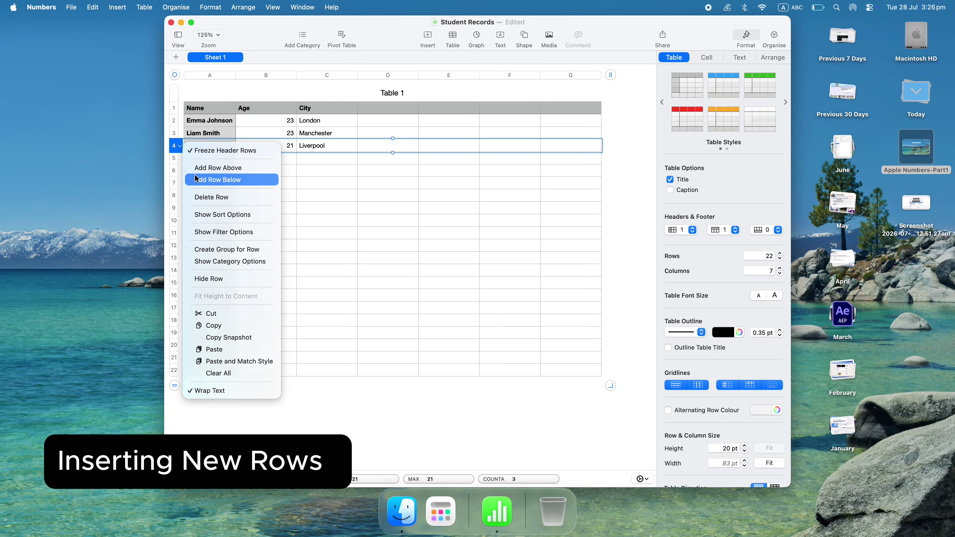
click(218, 179)
text(Noah Carter)
key(Tab)
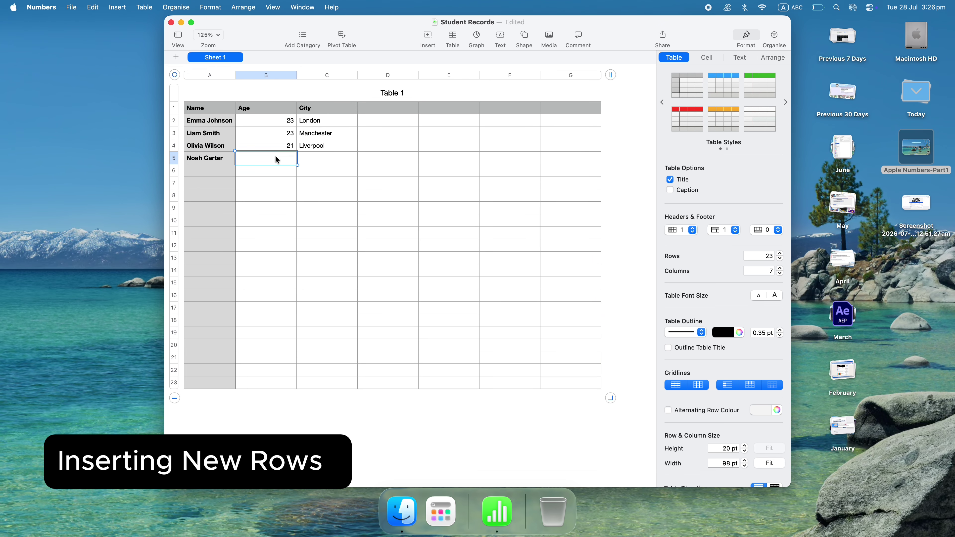
text(23)
key(Tab)
text(L)
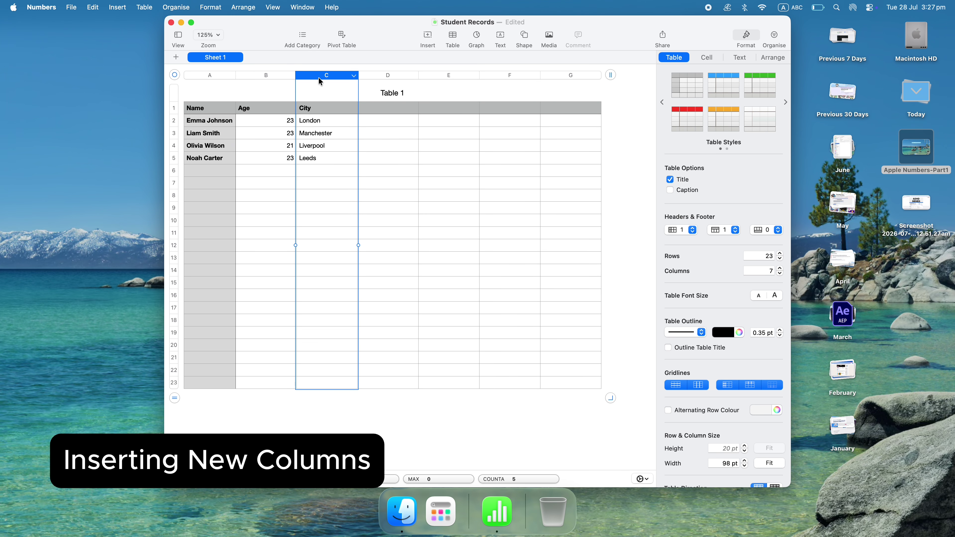
- Add a column before the City column and give it the header Grade
click(355, 76)
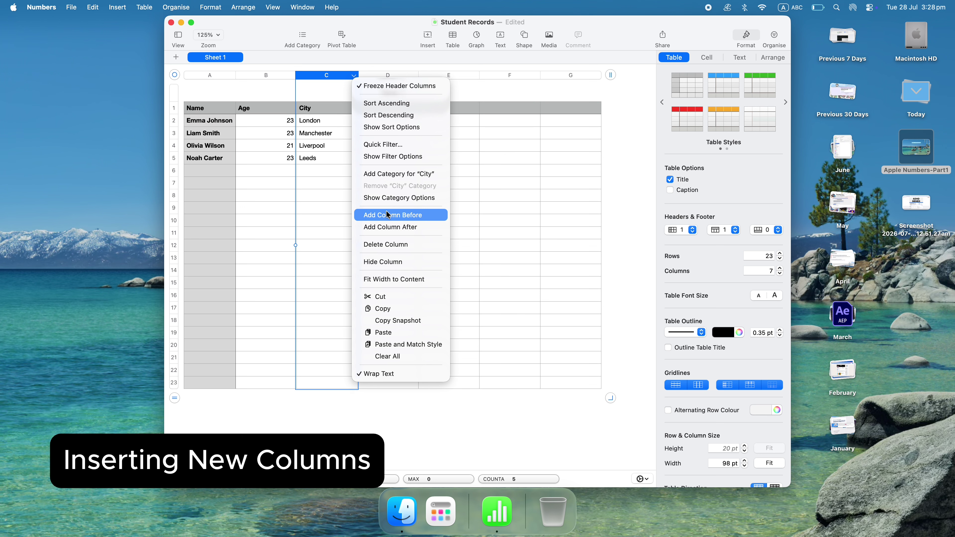
click(397, 215)
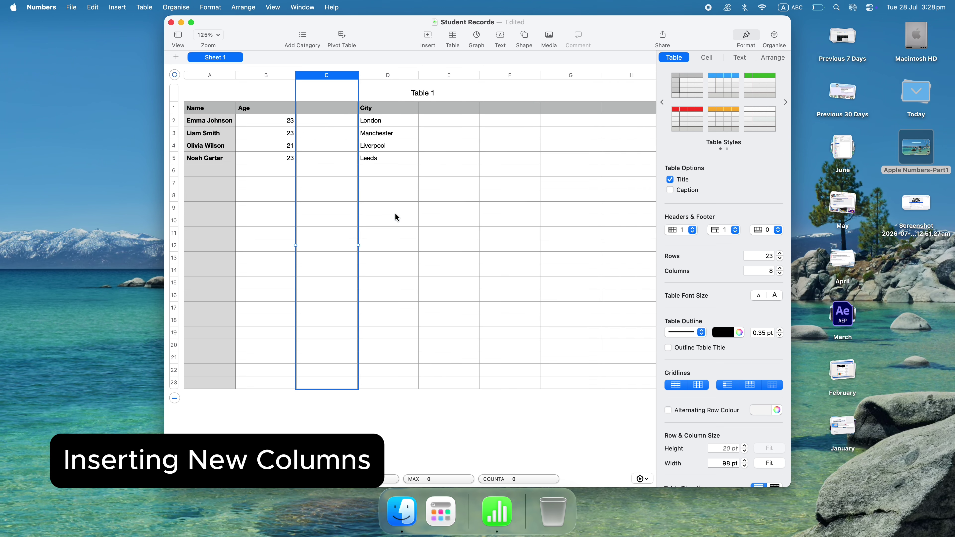
click(333, 109)
text(Grade)
- Enter the grades A, B+, A+ and B in the Grade column for rows 2 to 5
click(334, 121)
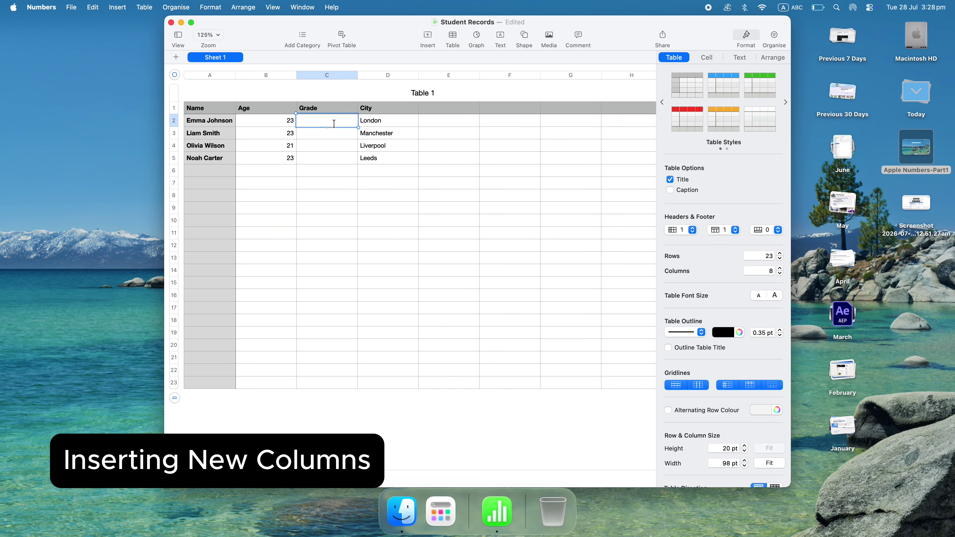
text(A)
key(Return)
text(B+)
key(Return)
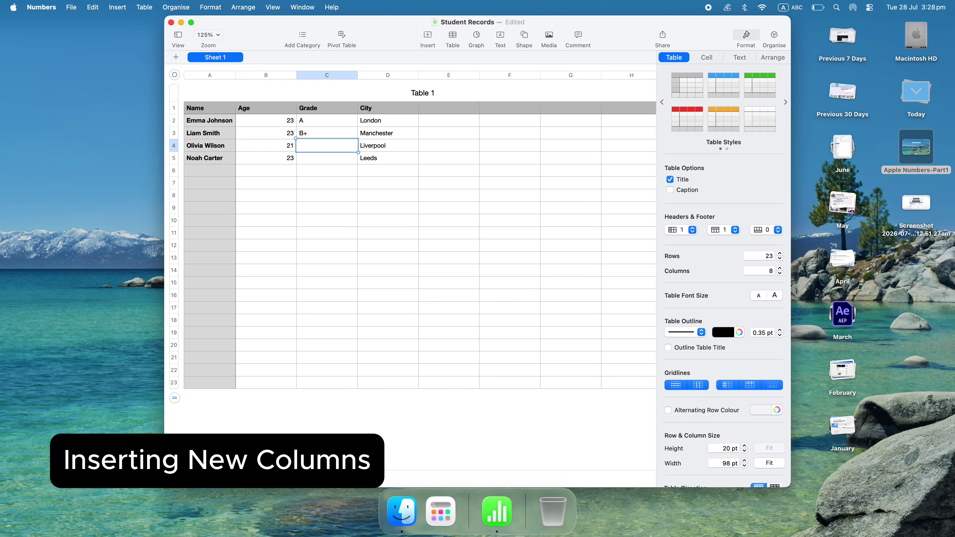
text(A+)
key(Return)
text(B)
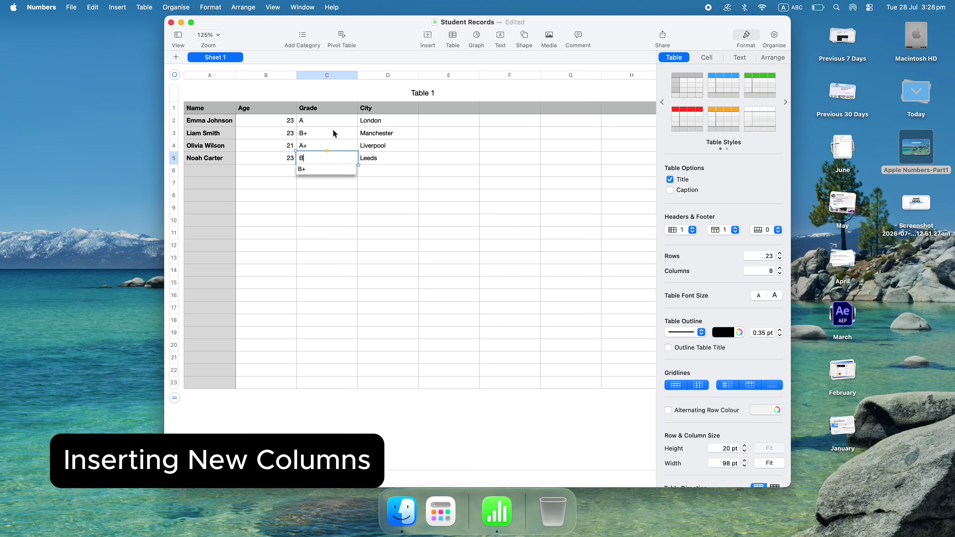
- Delete row 5 from the student table
click(172, 158)
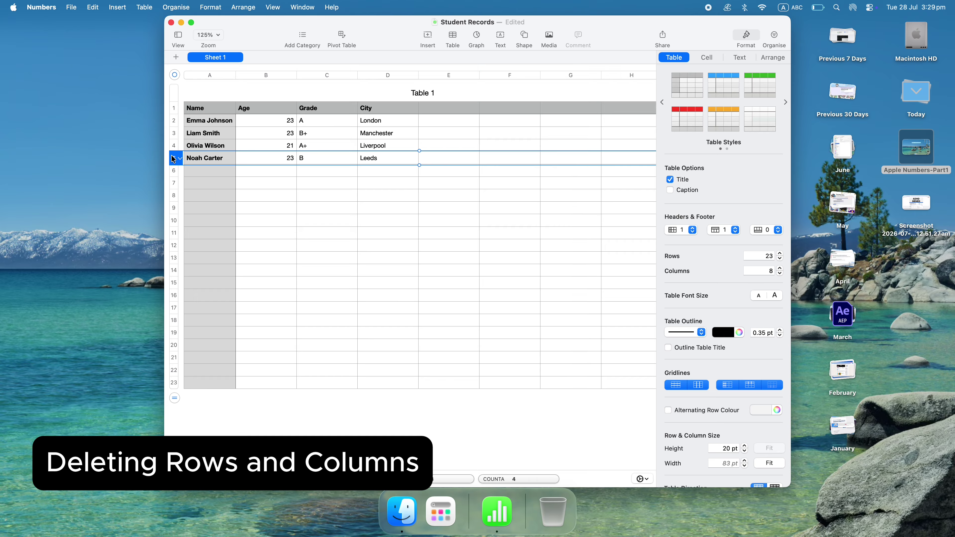
click(180, 159)
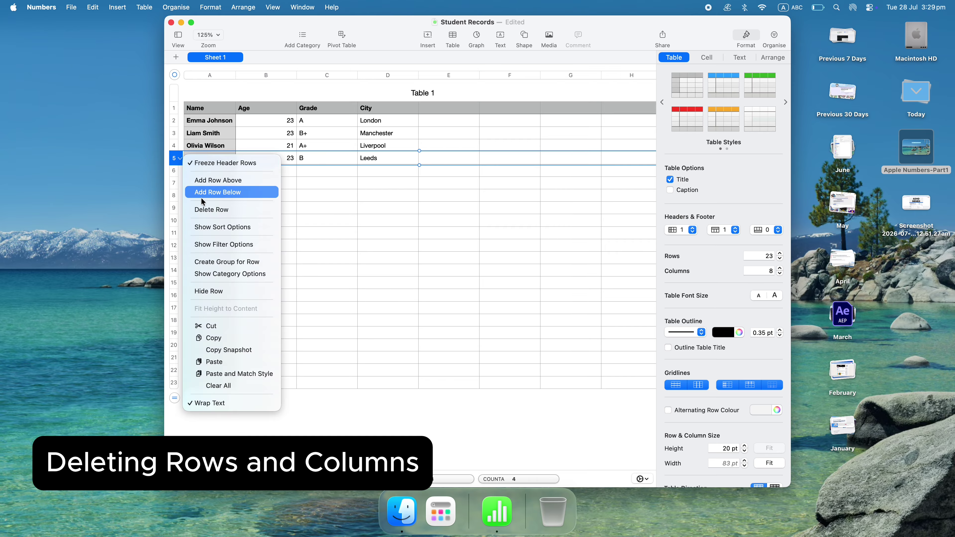
click(206, 210)
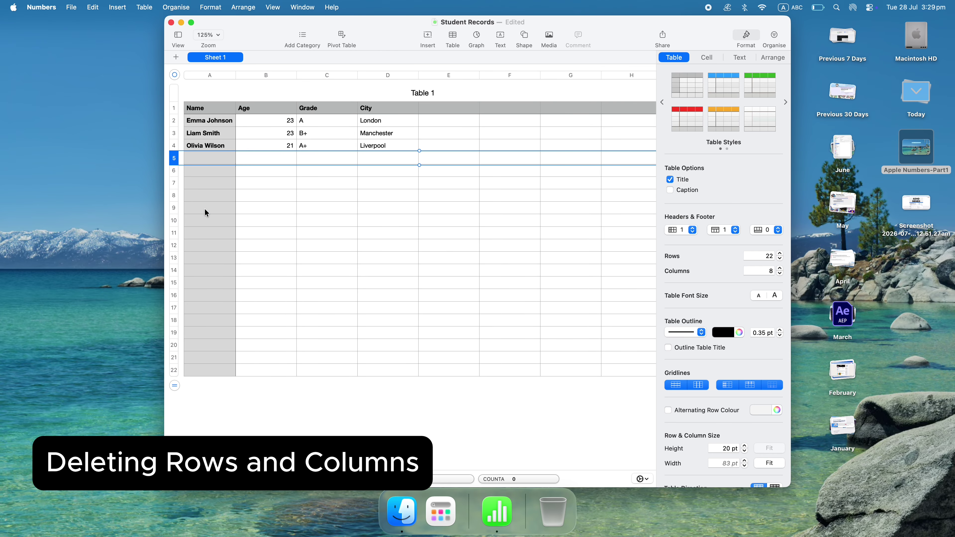
- Delete the City column from the student table
click(403, 77)
click(416, 77)
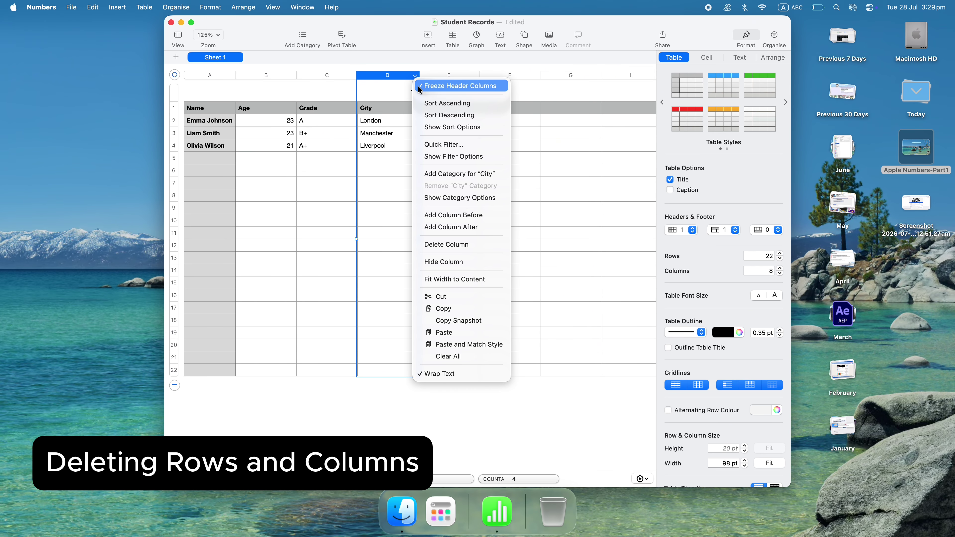
click(444, 244)
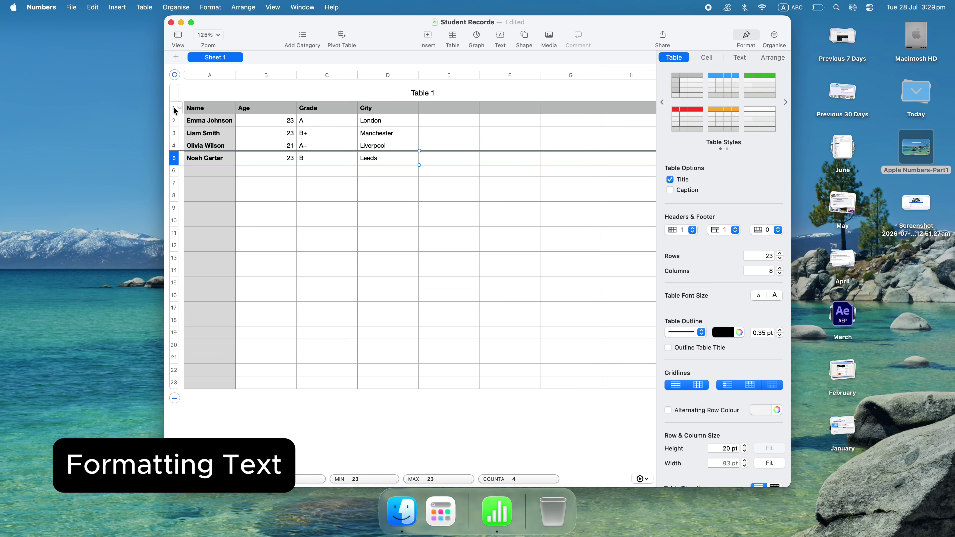
- Give the header row a dark blue colour fill and white text
click(174, 108)
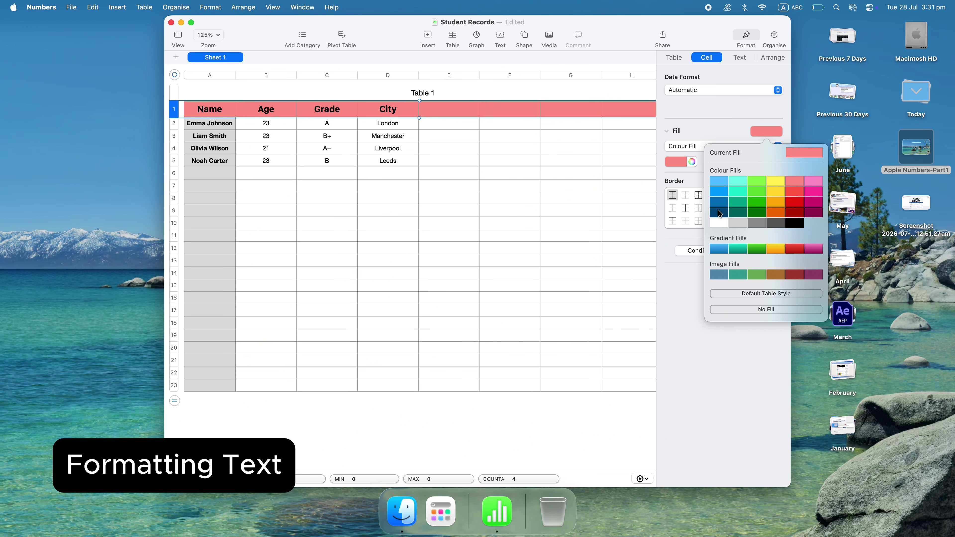
click(719, 213)
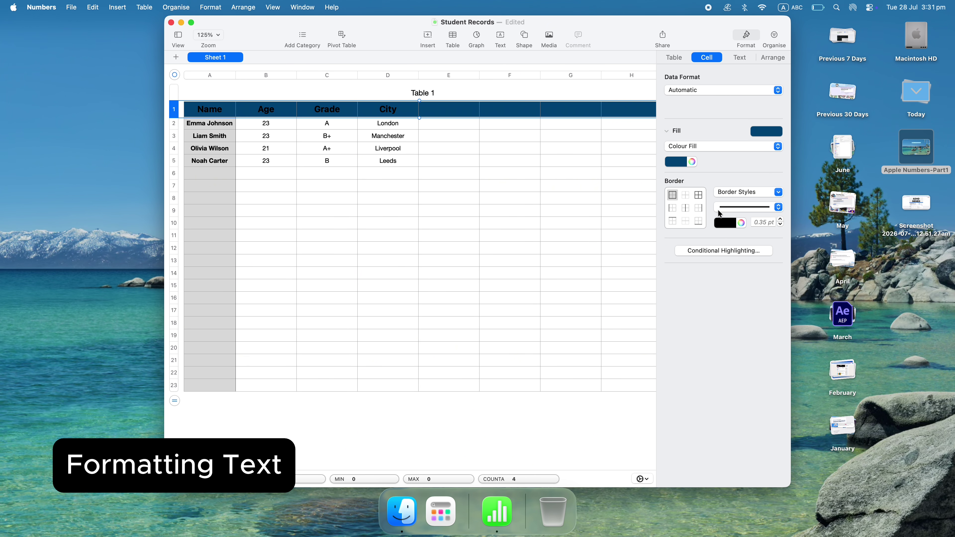
click(741, 59)
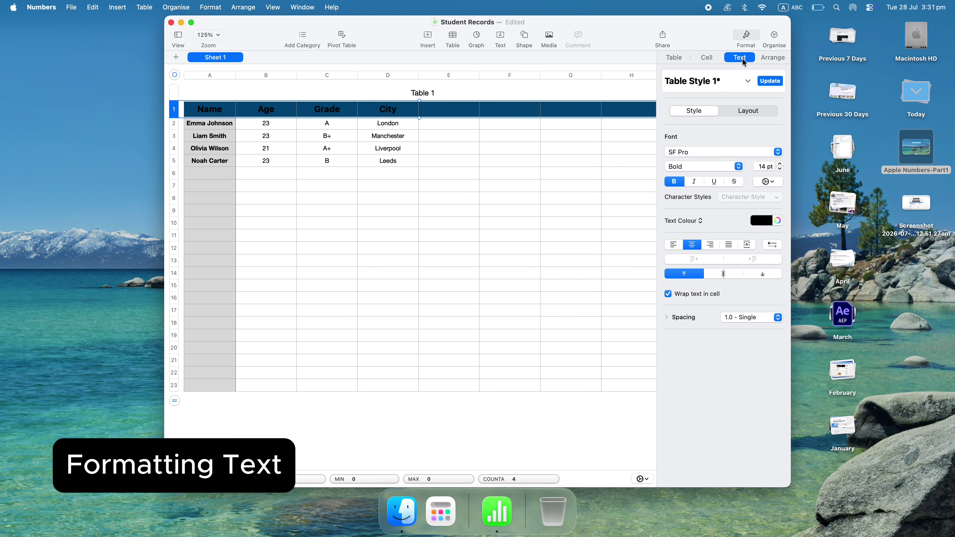
click(766, 220)
click(716, 285)
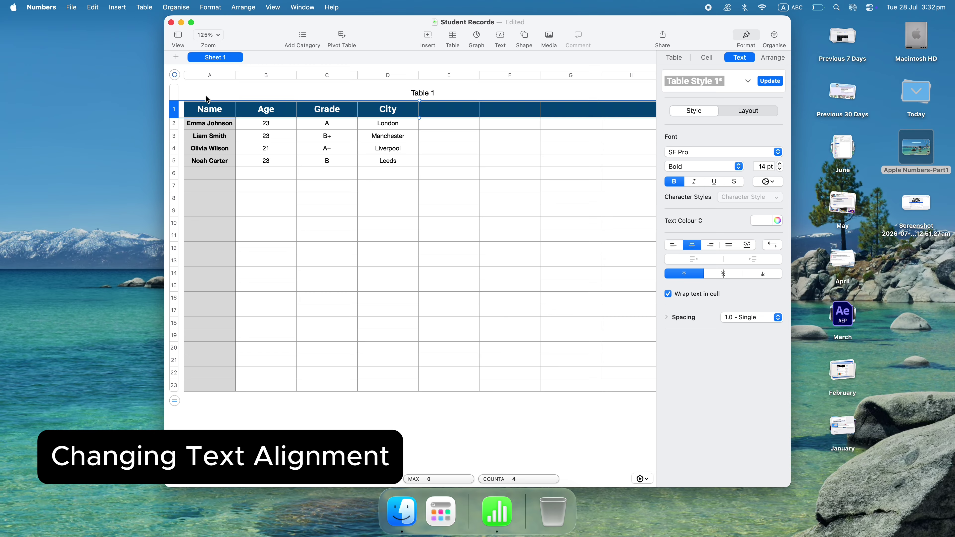
- Left-align the text in rows 2 to 5 of the table
drag(174, 123, 314, 161)
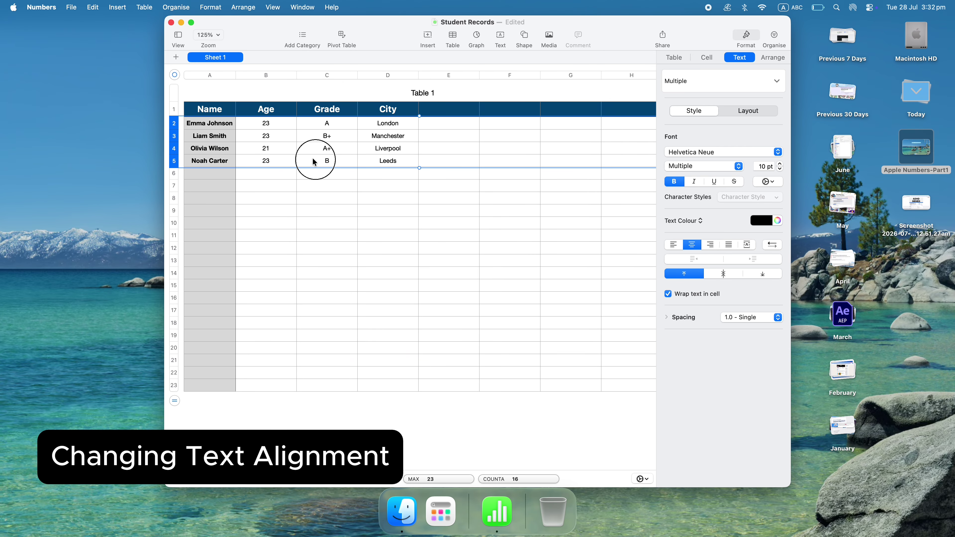
click(673, 245)
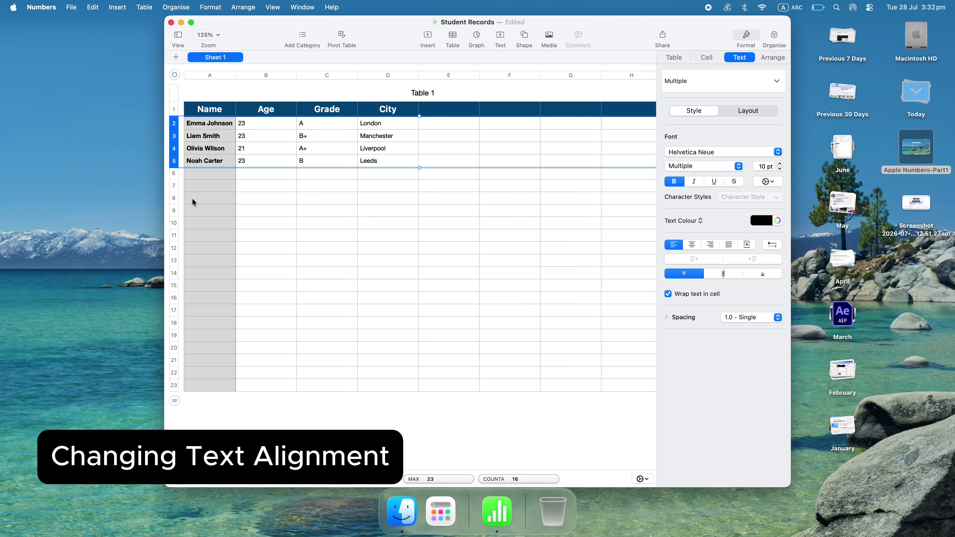
click(196, 184)
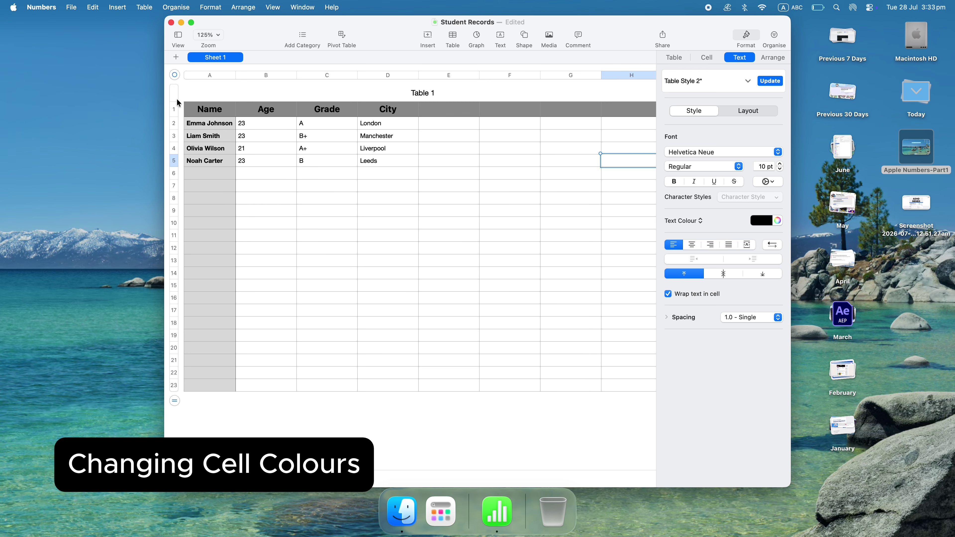
- Fill the cells of header row 1 with dark blue
click(173, 109)
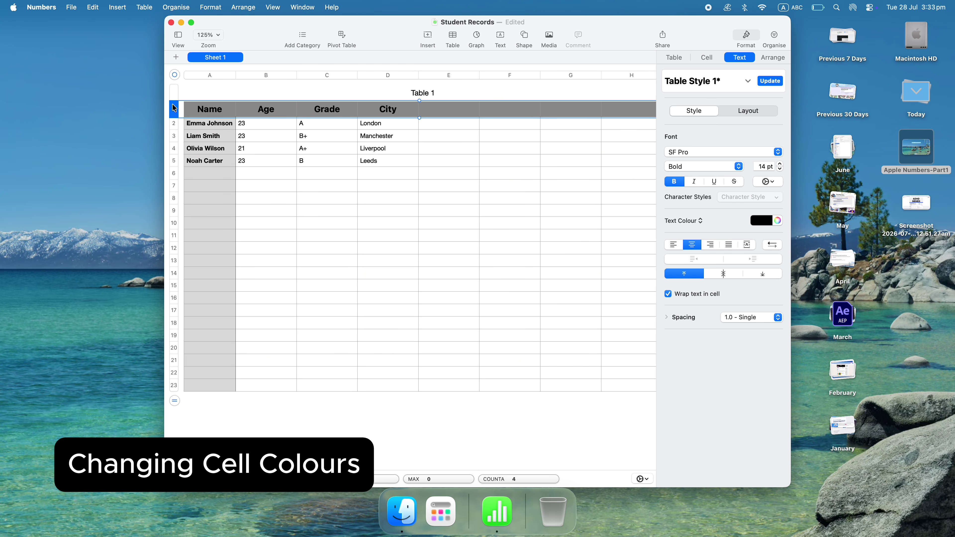
click(706, 57)
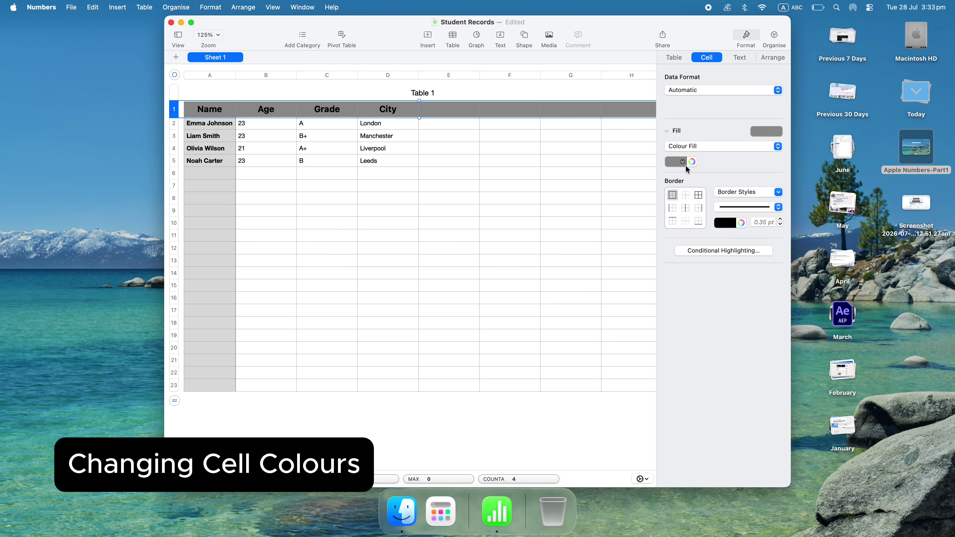
click(776, 132)
click(722, 210)
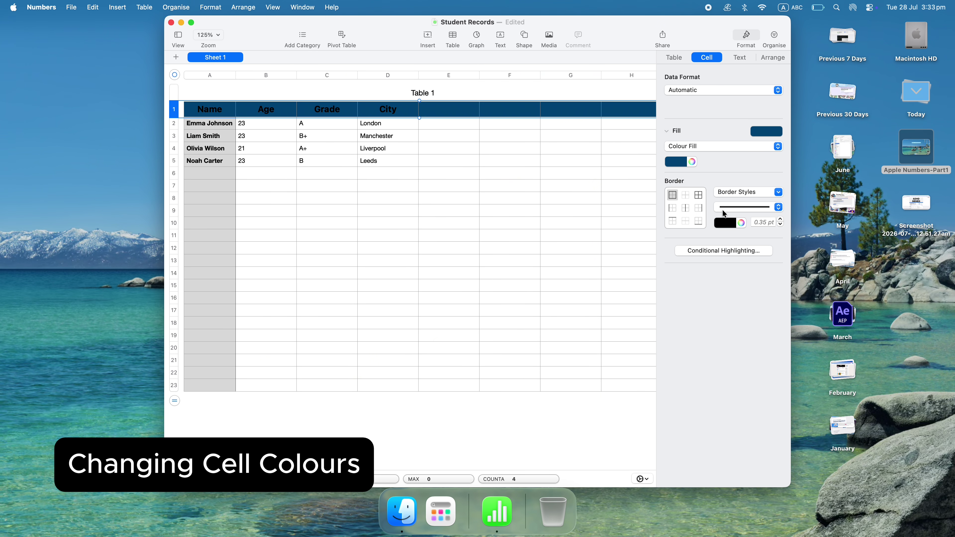
- Set the header row's text colour to white
click(741, 60)
click(768, 219)
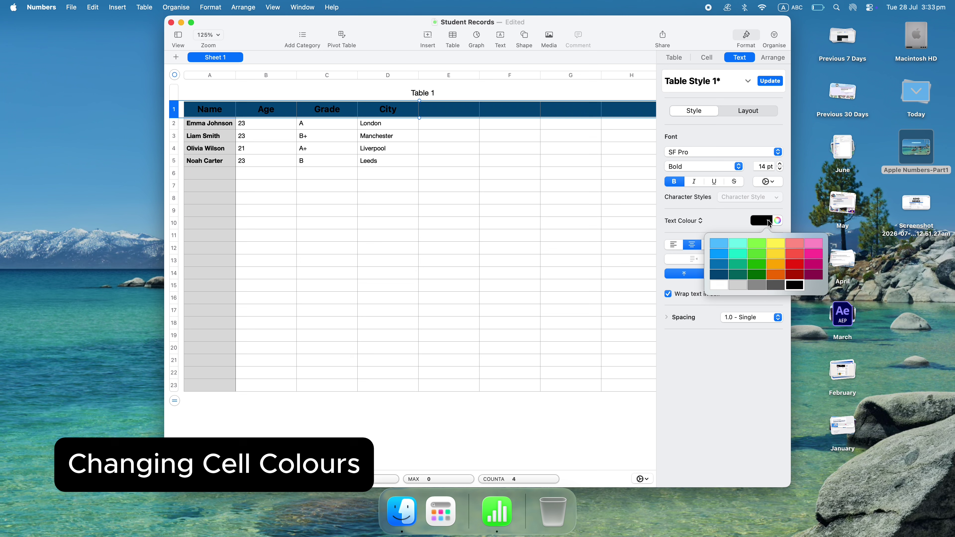
click(717, 287)
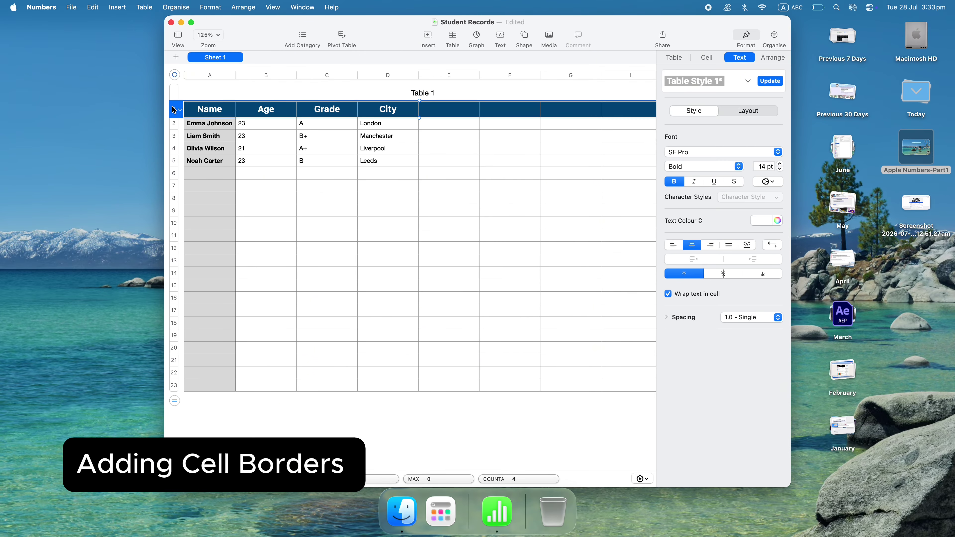
- Apply a red 3 pt border style to the inside borders of rows 1 to 5
click(706, 57)
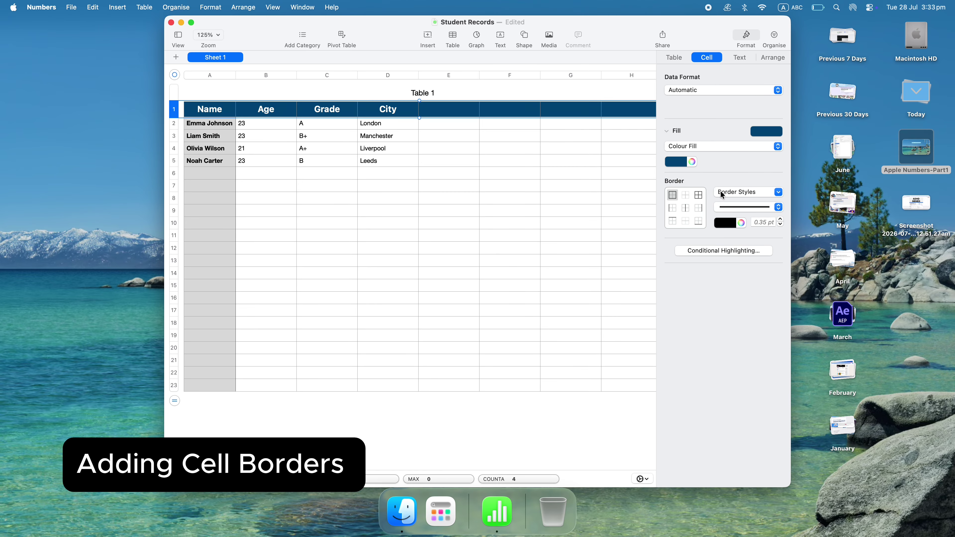
click(174, 91)
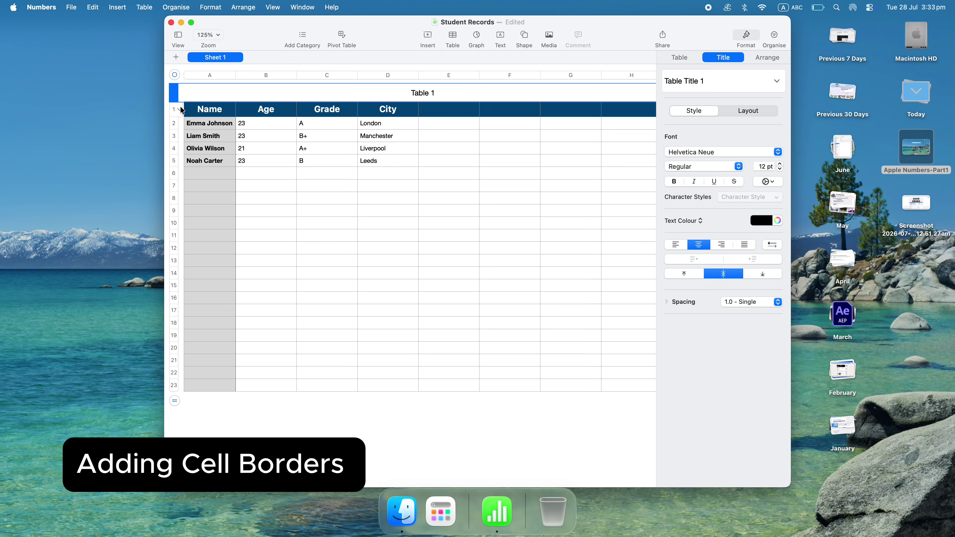
drag(173, 109, 255, 158)
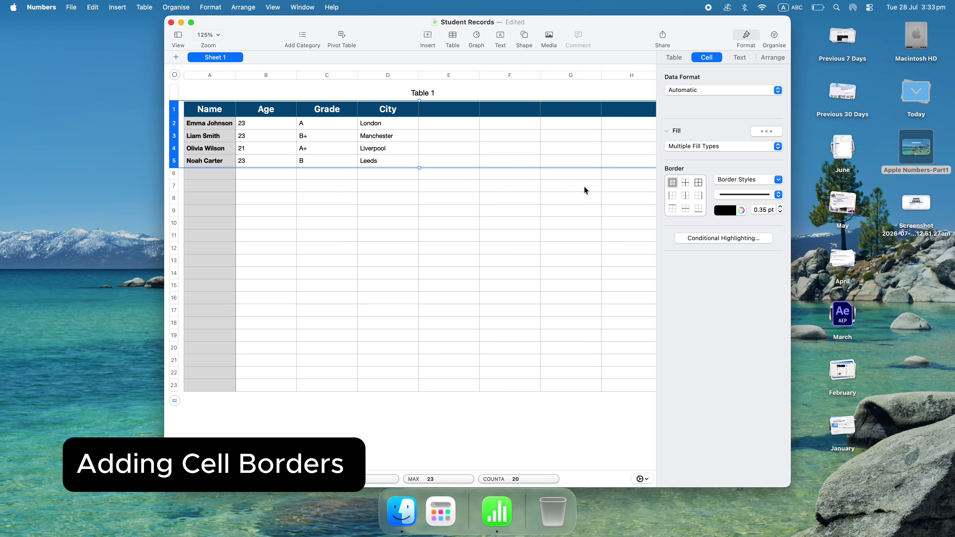
click(685, 182)
click(722, 180)
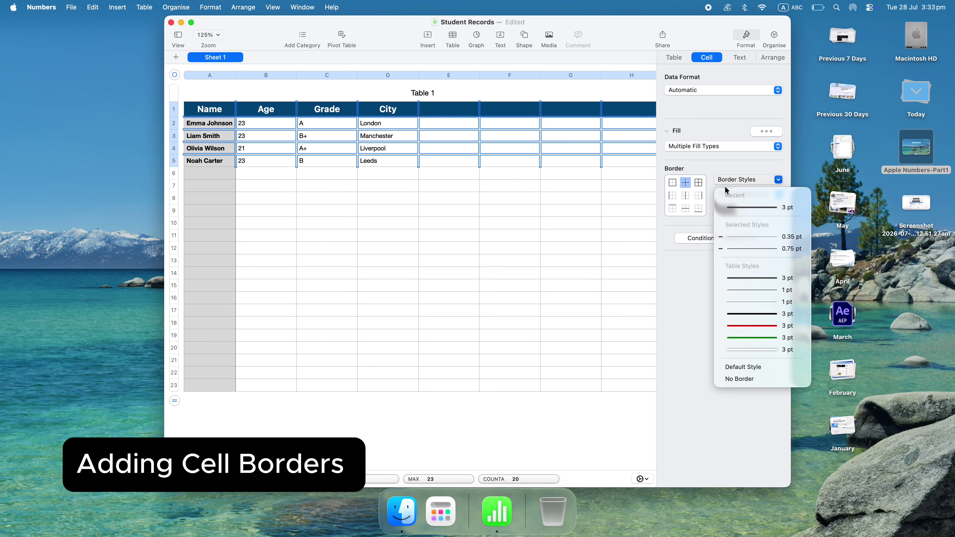
click(743, 326)
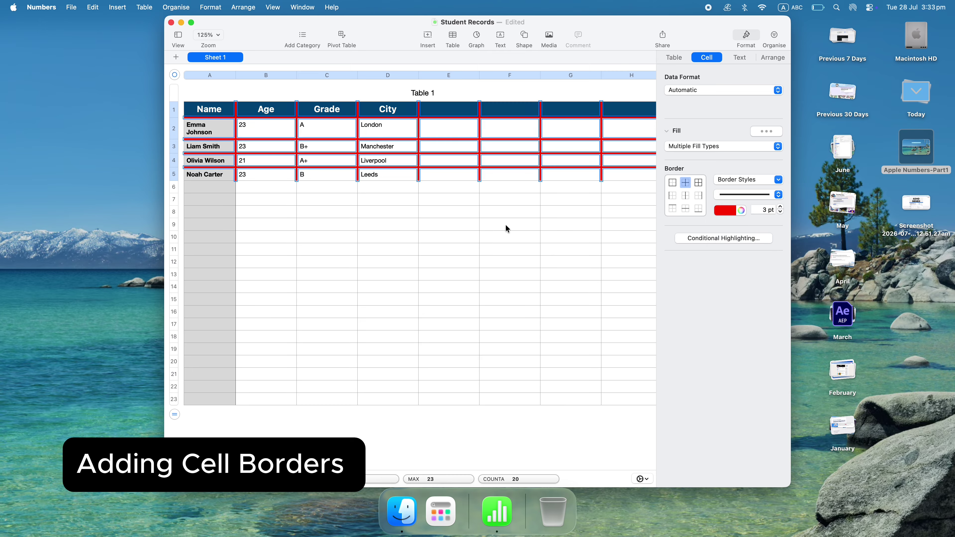
click(505, 225)
- Apply a dark 3 pt table border style to the outer border of rows 1 to 5
drag(172, 108, 209, 171)
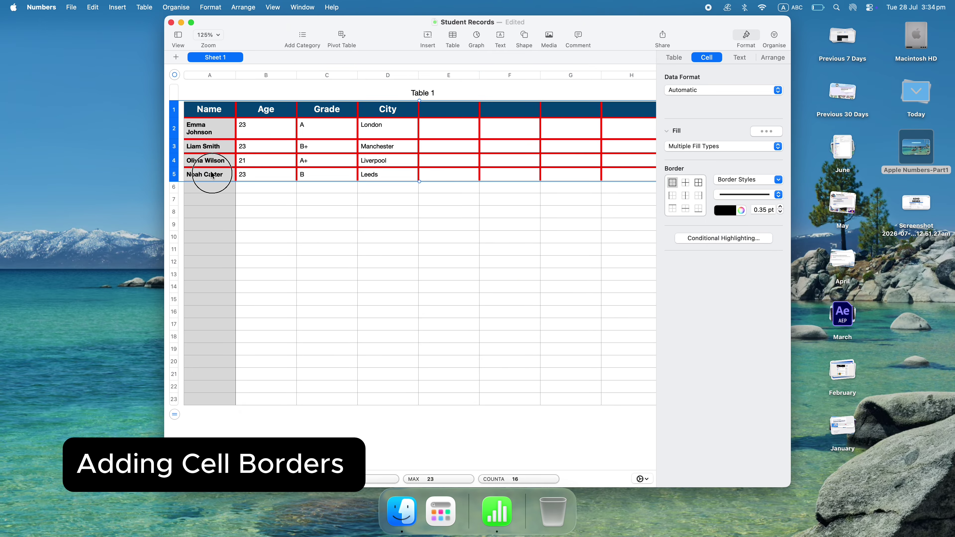
click(715, 180)
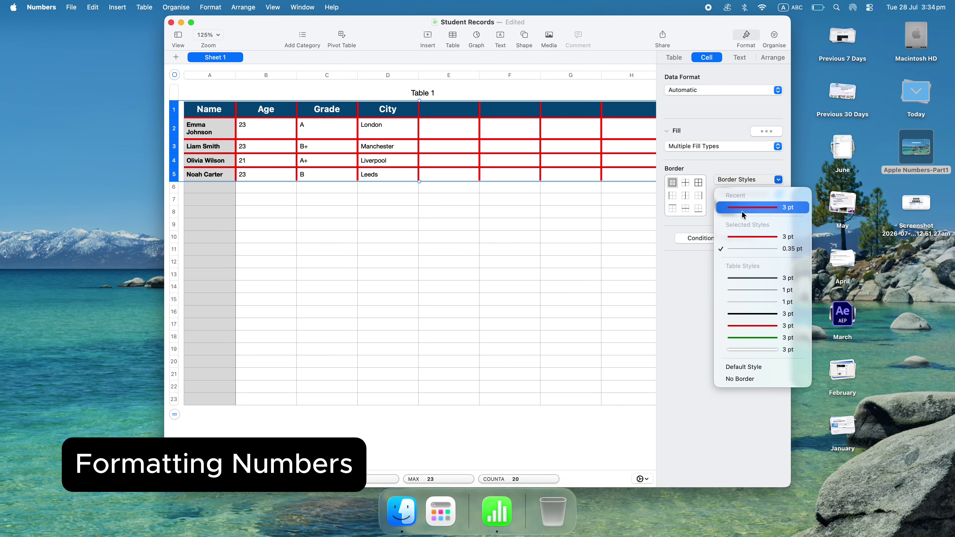
click(748, 279)
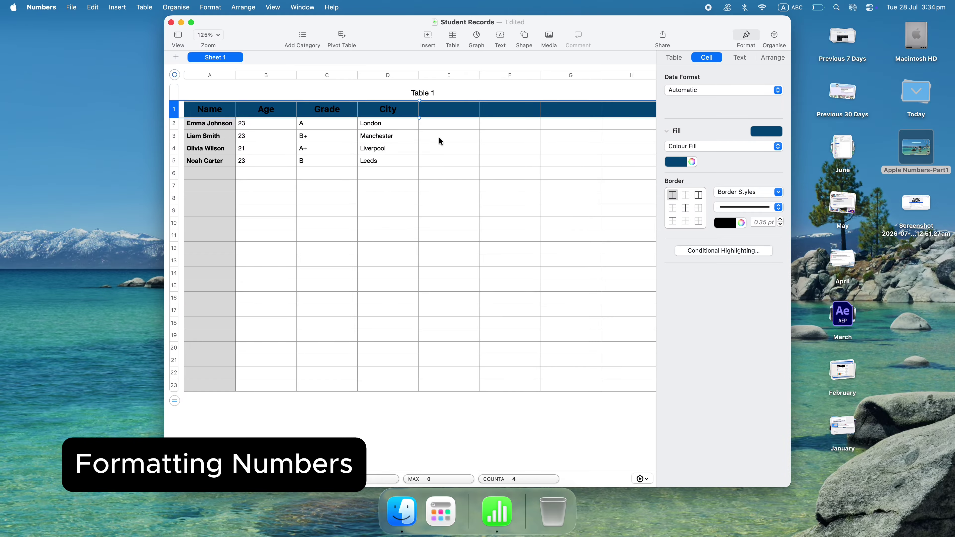
- Set the data format of the Age column to Number
click(266, 76)
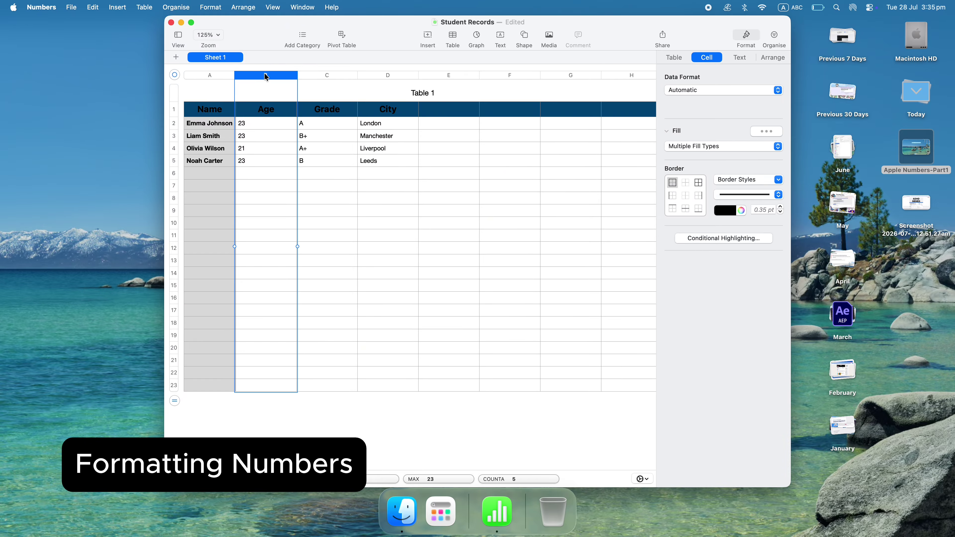
click(722, 91)
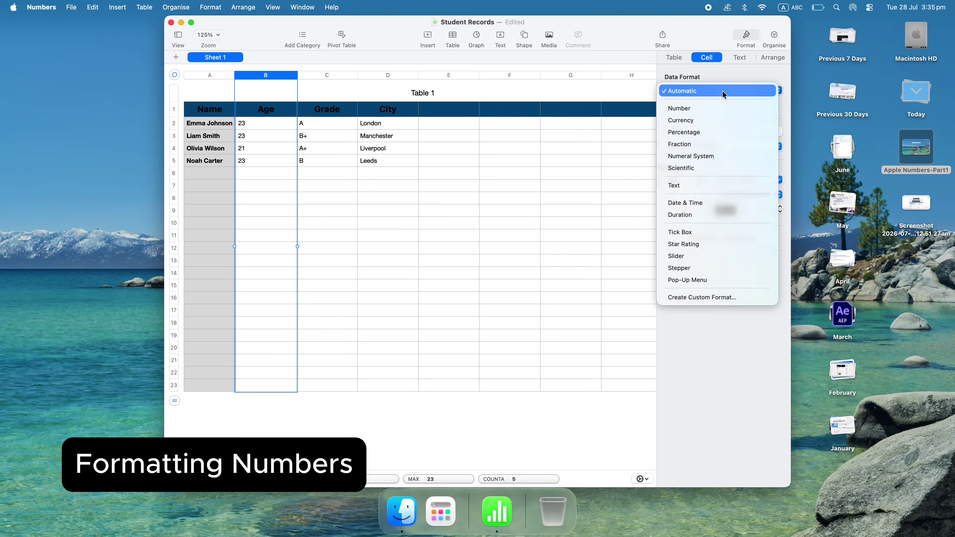
click(722, 108)
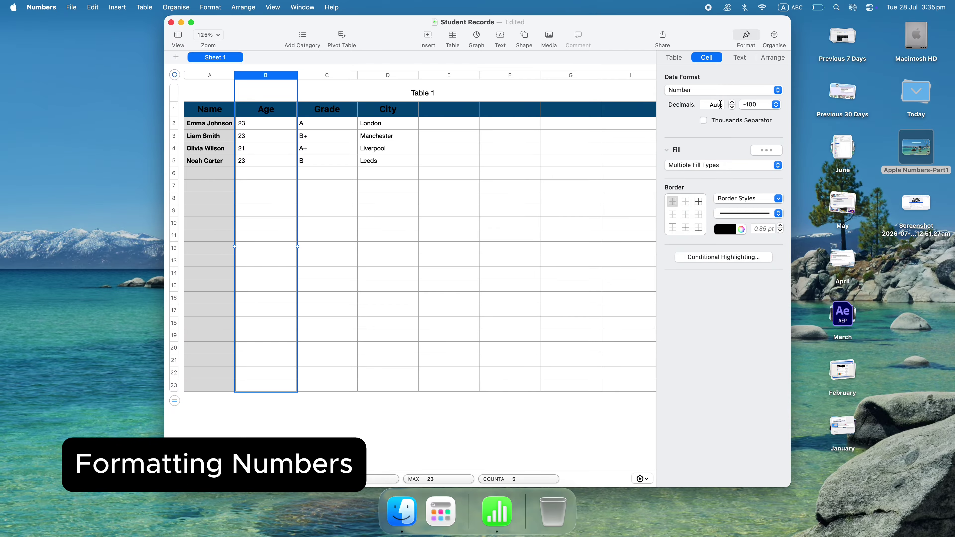
- Switch the Age column's data format to Currency and back to Number
click(729, 94)
click(721, 123)
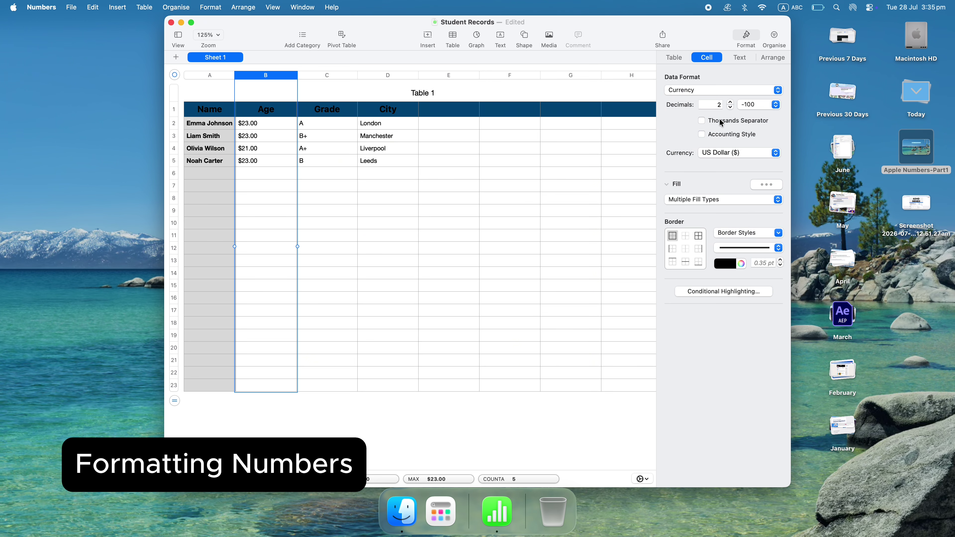
click(727, 93)
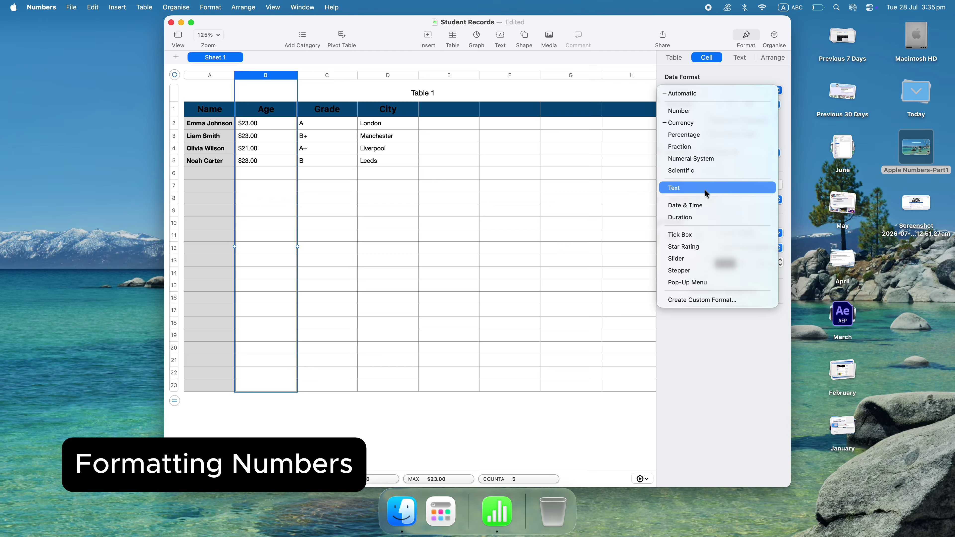
click(713, 108)
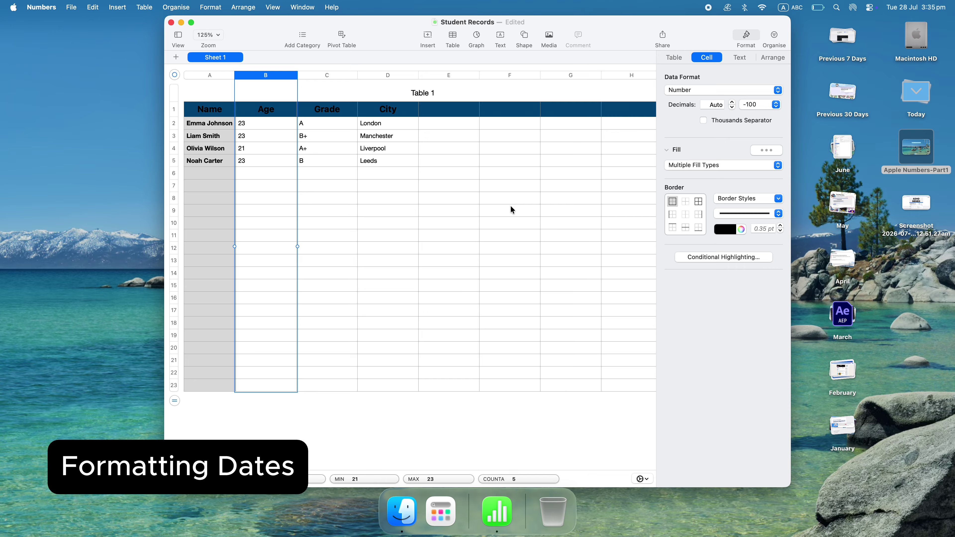
- Set the Age column's data format to Date & Time
click(747, 92)
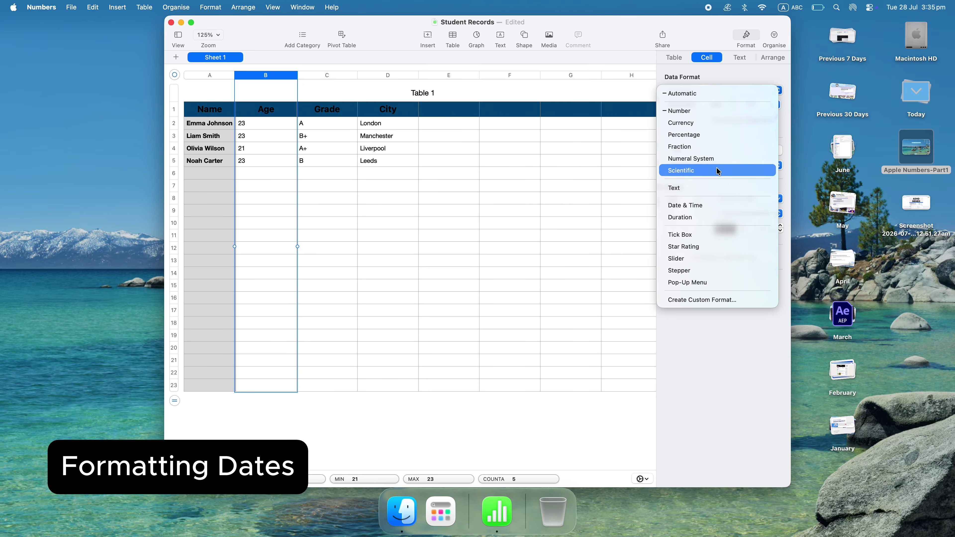
click(707, 206)
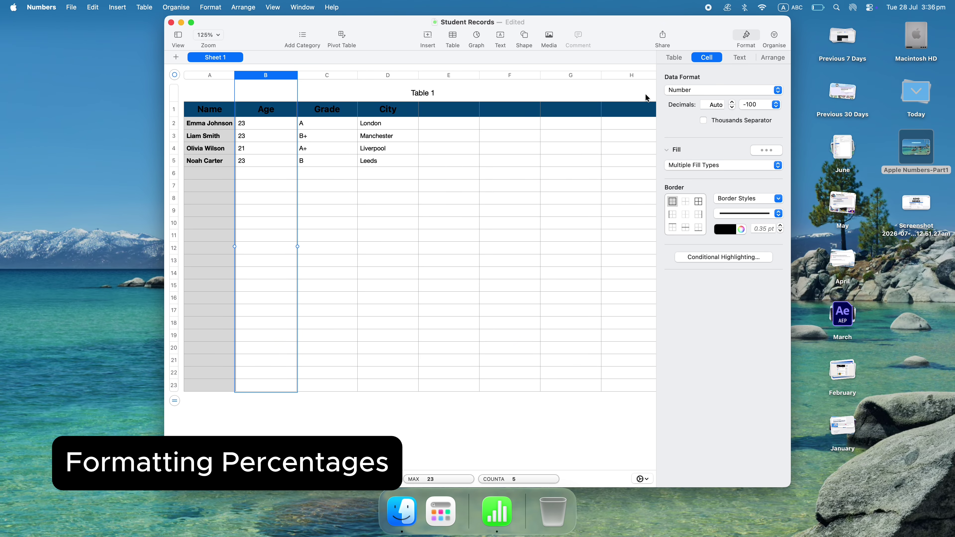
- Format the Age column as Percentage and undo that format change
click(680, 89)
click(686, 135)
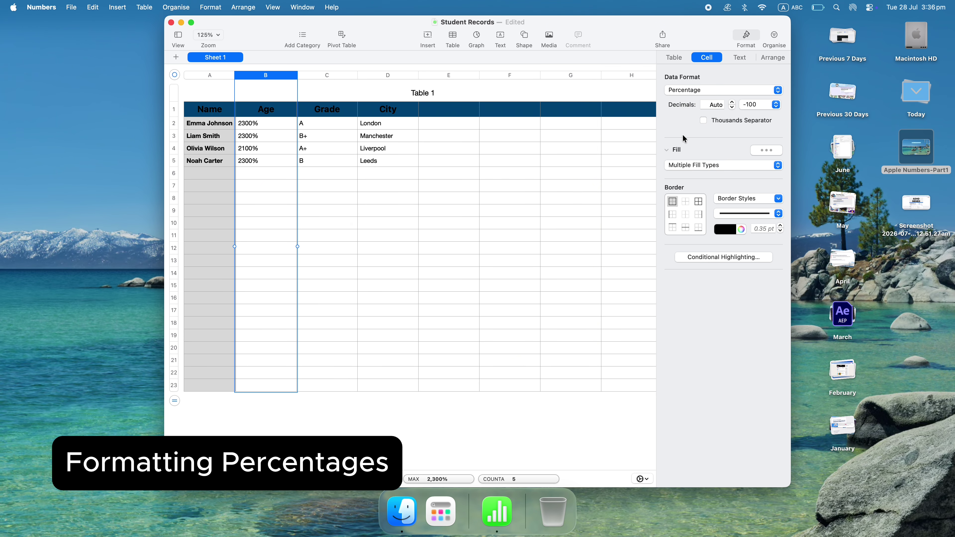
key(super+z)
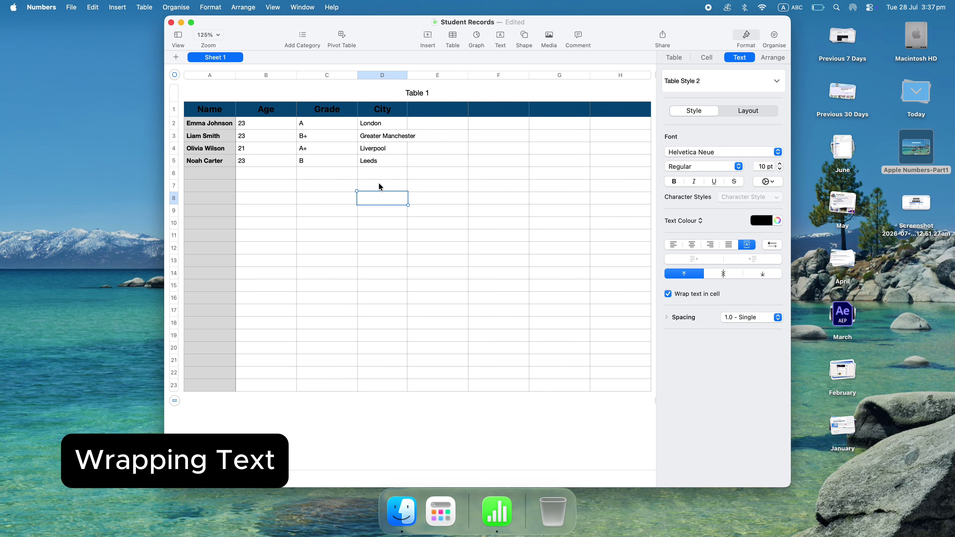
- Turn on text wrapping for the "Greater Manchester" cell in the City column
click(388, 138)
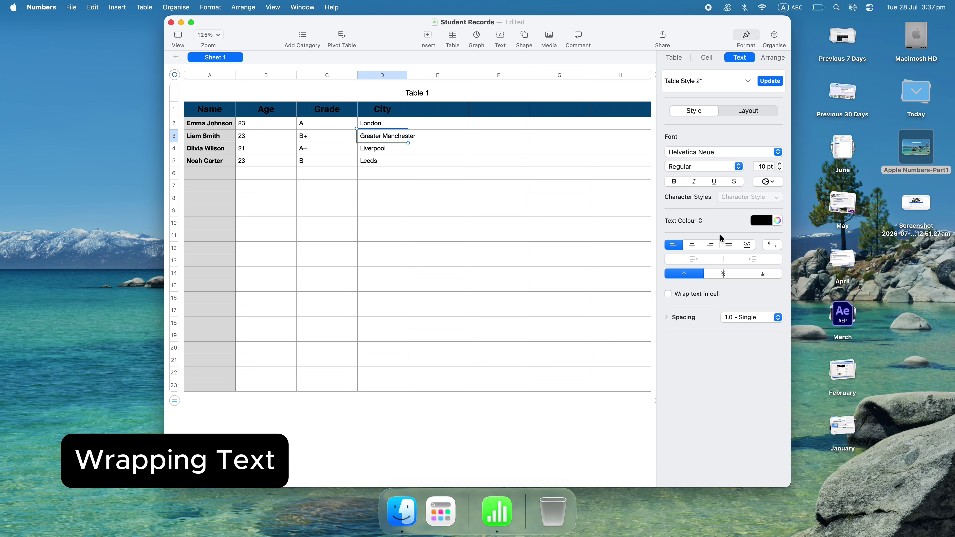
click(668, 294)
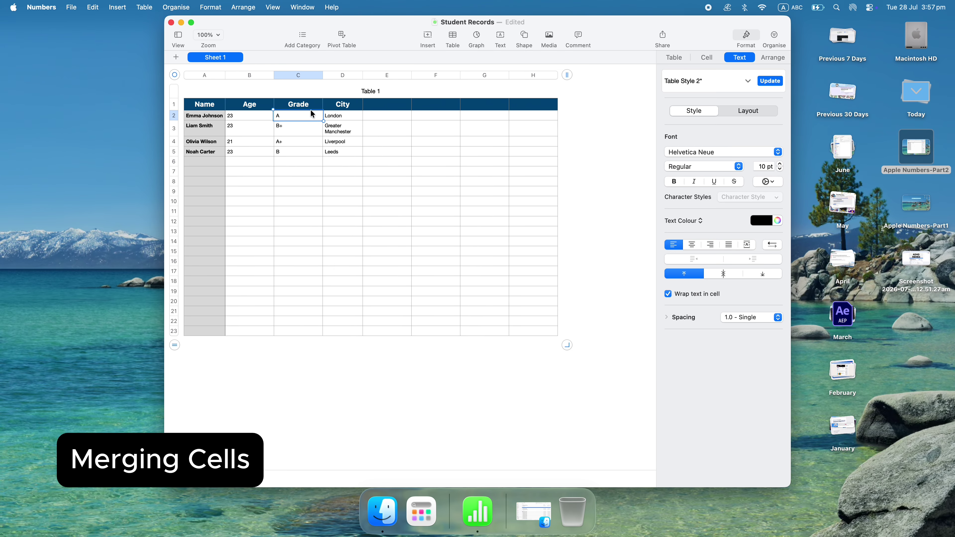
- Merge the Grade and City cells in row 2, making the merged text bold and one step larger
drag(310, 113, 341, 115)
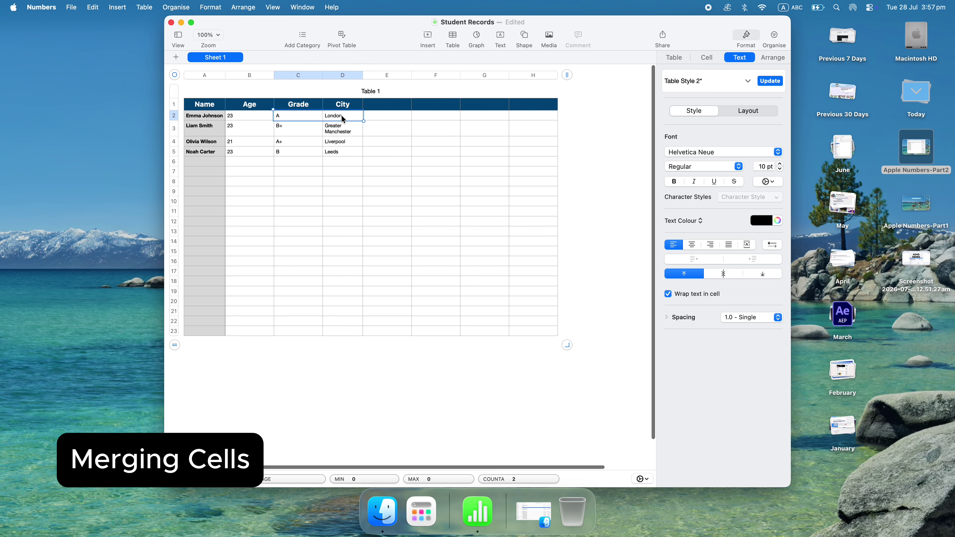
right_click(341, 115)
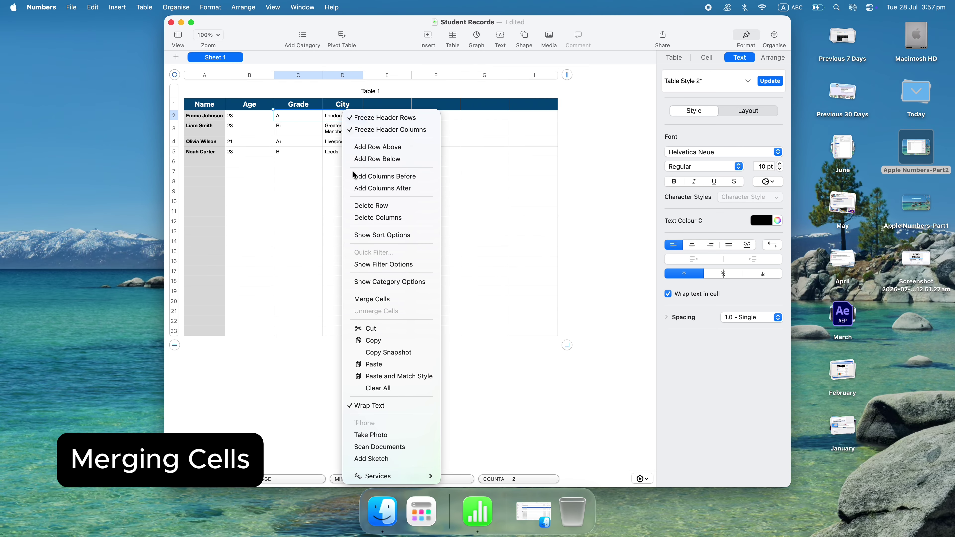
click(383, 301)
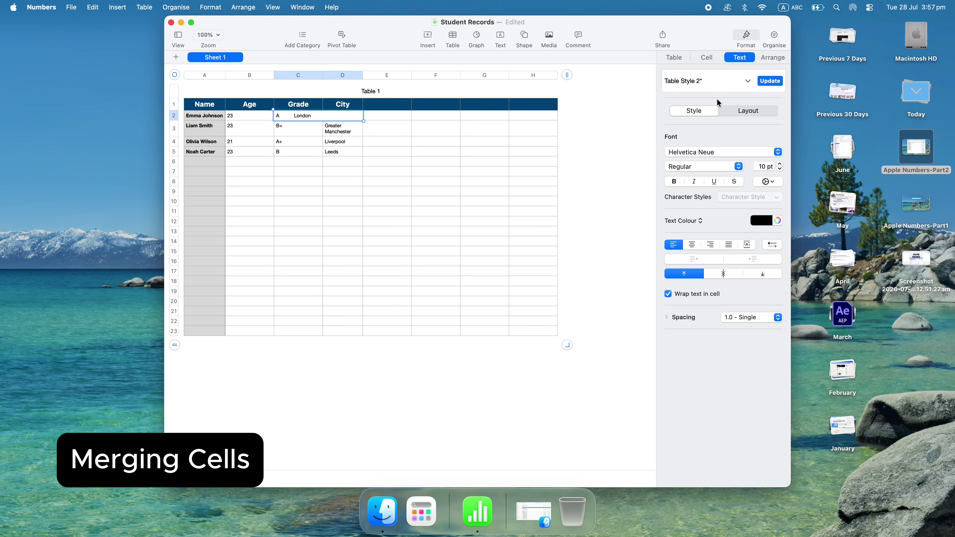
click(675, 182)
click(778, 162)
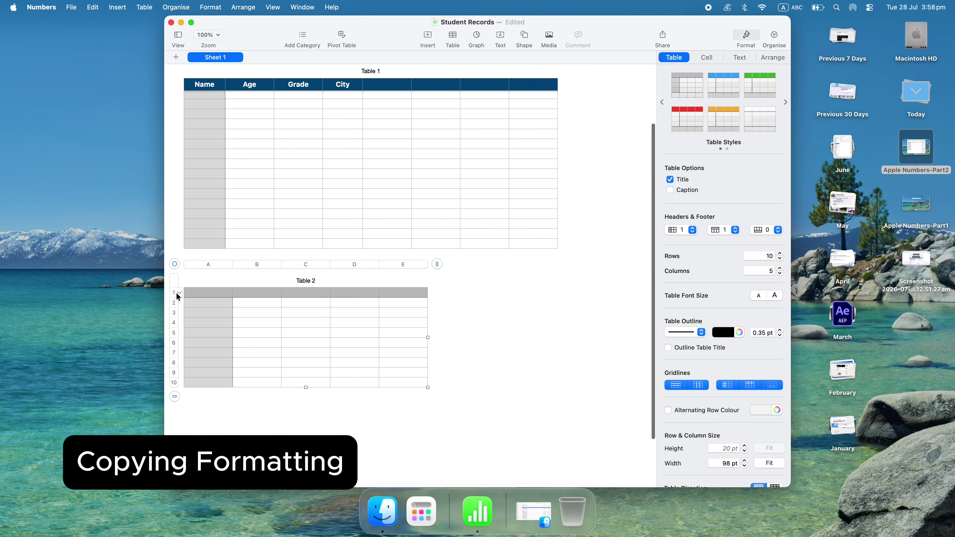
- Select the header row of Table 2 and display its row options
click(174, 293)
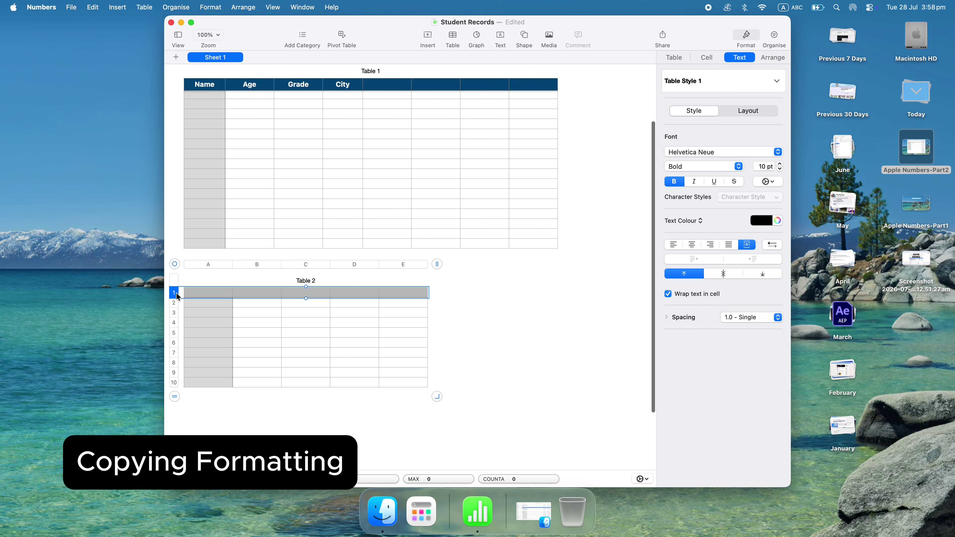
click(180, 293)
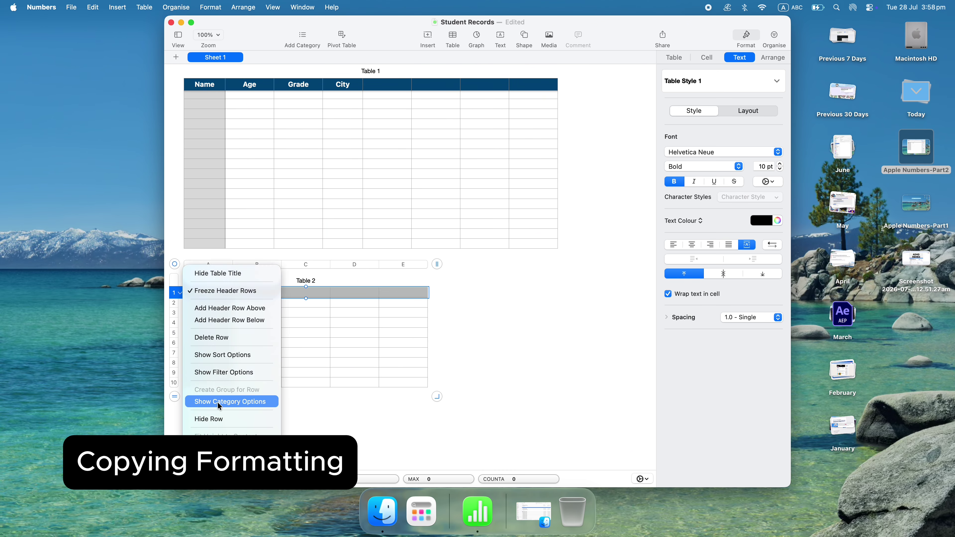
click(215, 433)
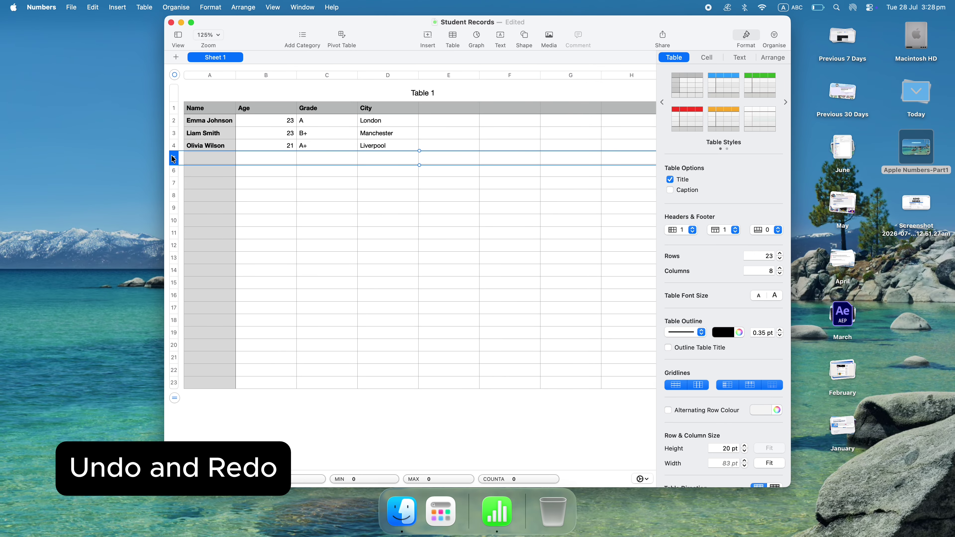
- Restore the cleared entries in row 5 of the student table
key(super+shift+z)
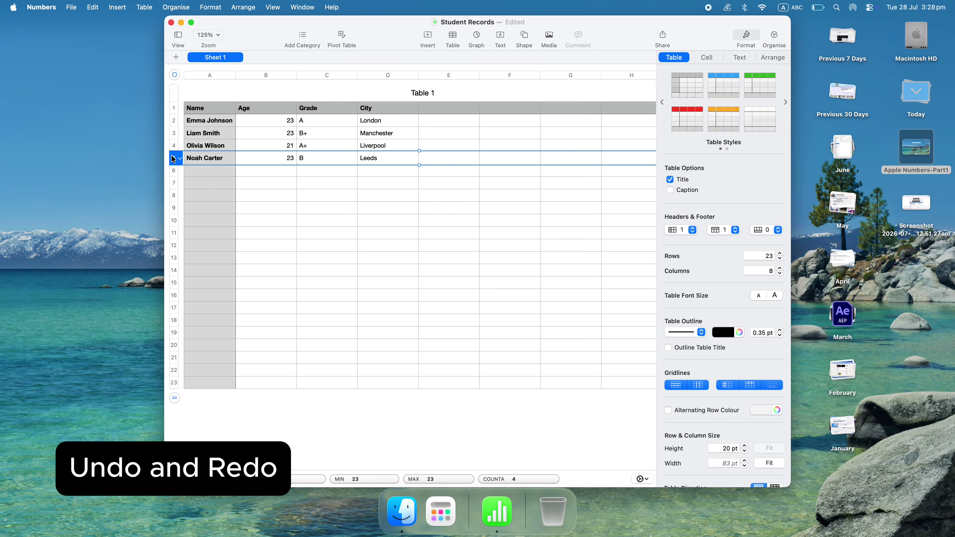